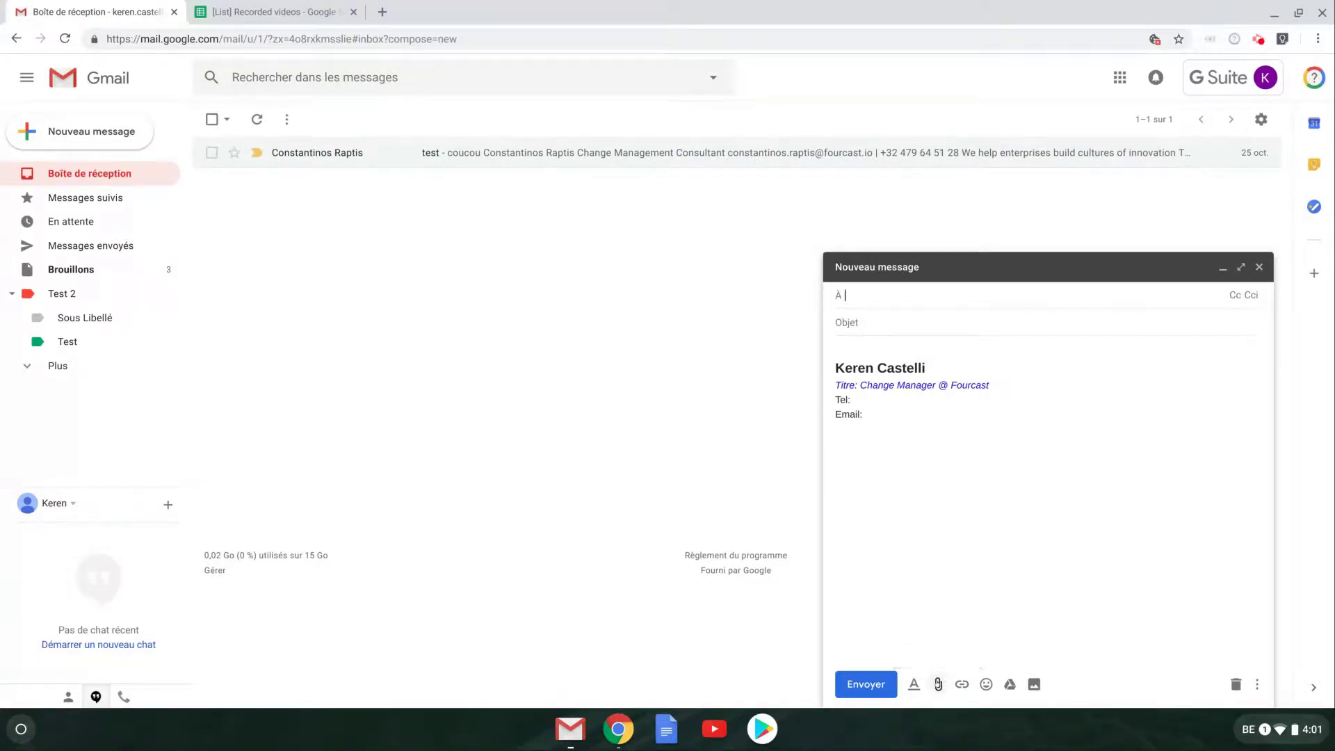
Attach the Word document "(Ambassadors) Bienvenue à Gmail FR & NL.docx" from Downloads to the new message
{"action": "left_click", "coordinate": [937, 684]}
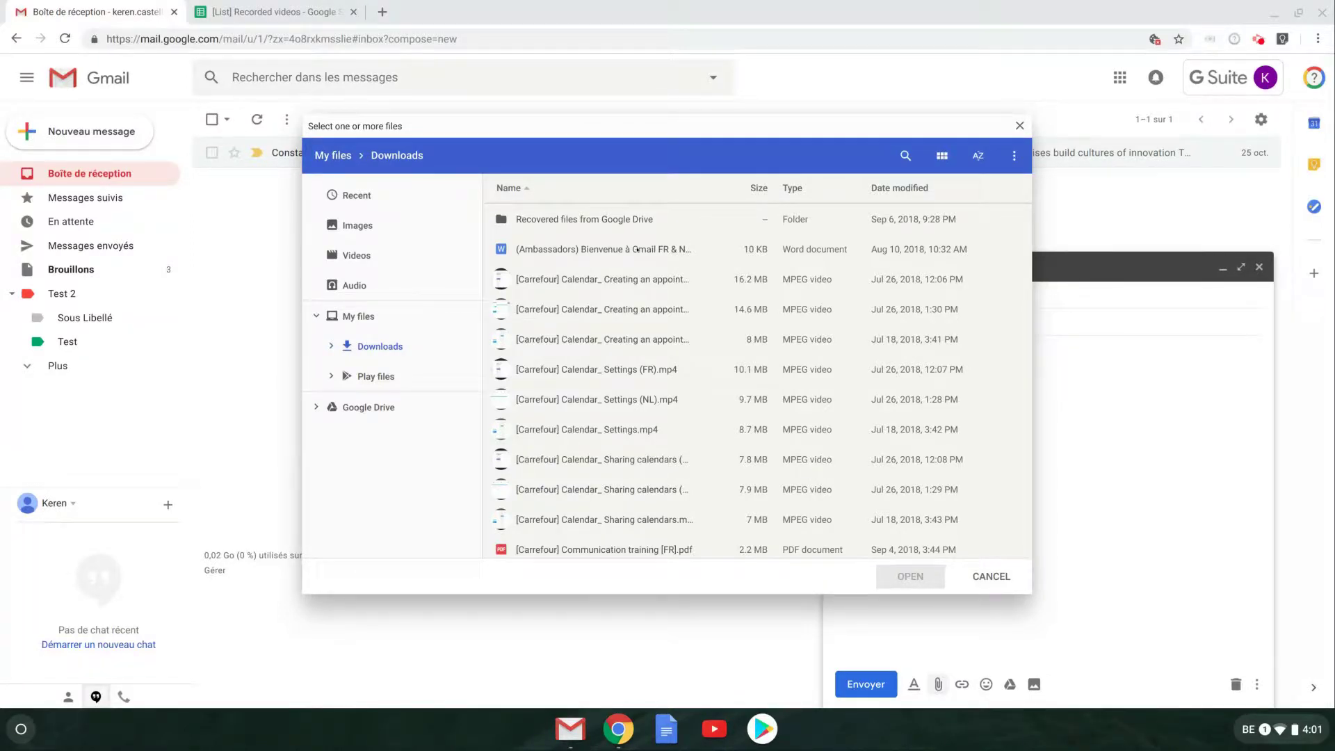
{"action": "left_click", "coordinate": [967, 249]}
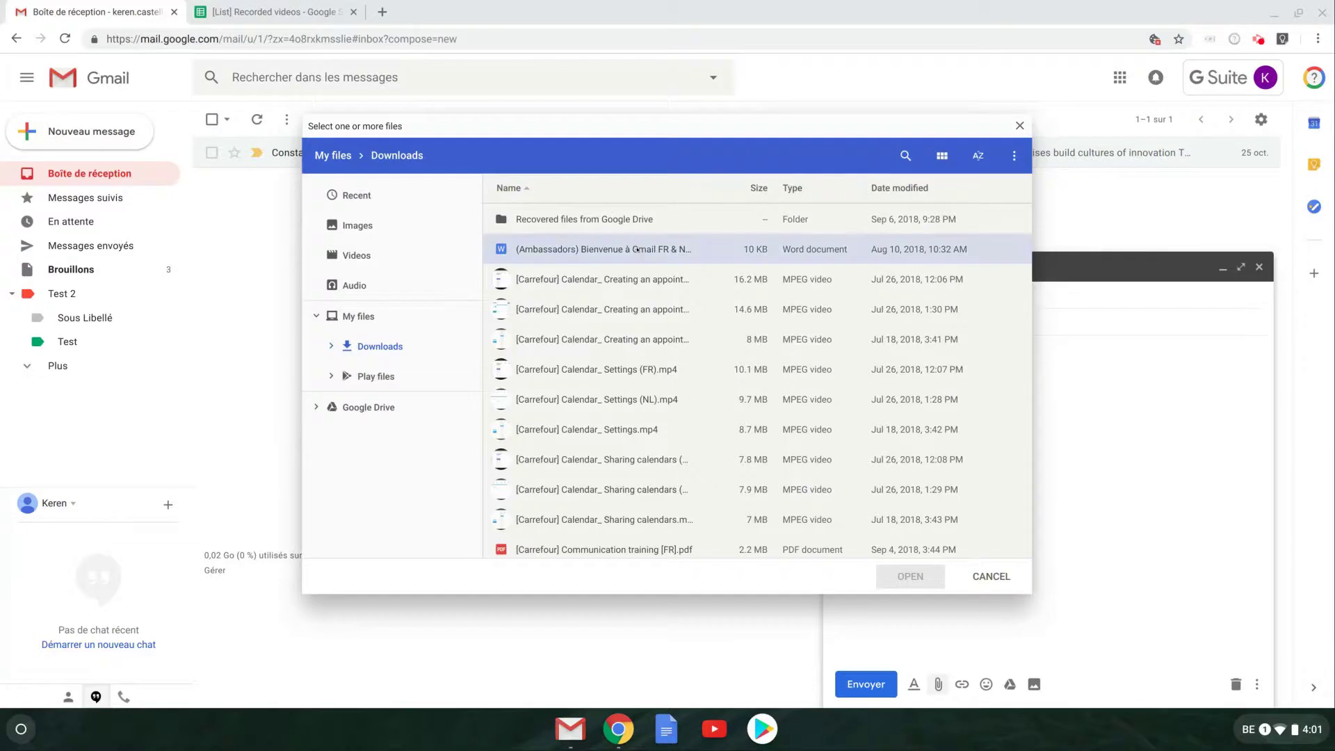
{"action": "left_click", "coordinate": [911, 577]}
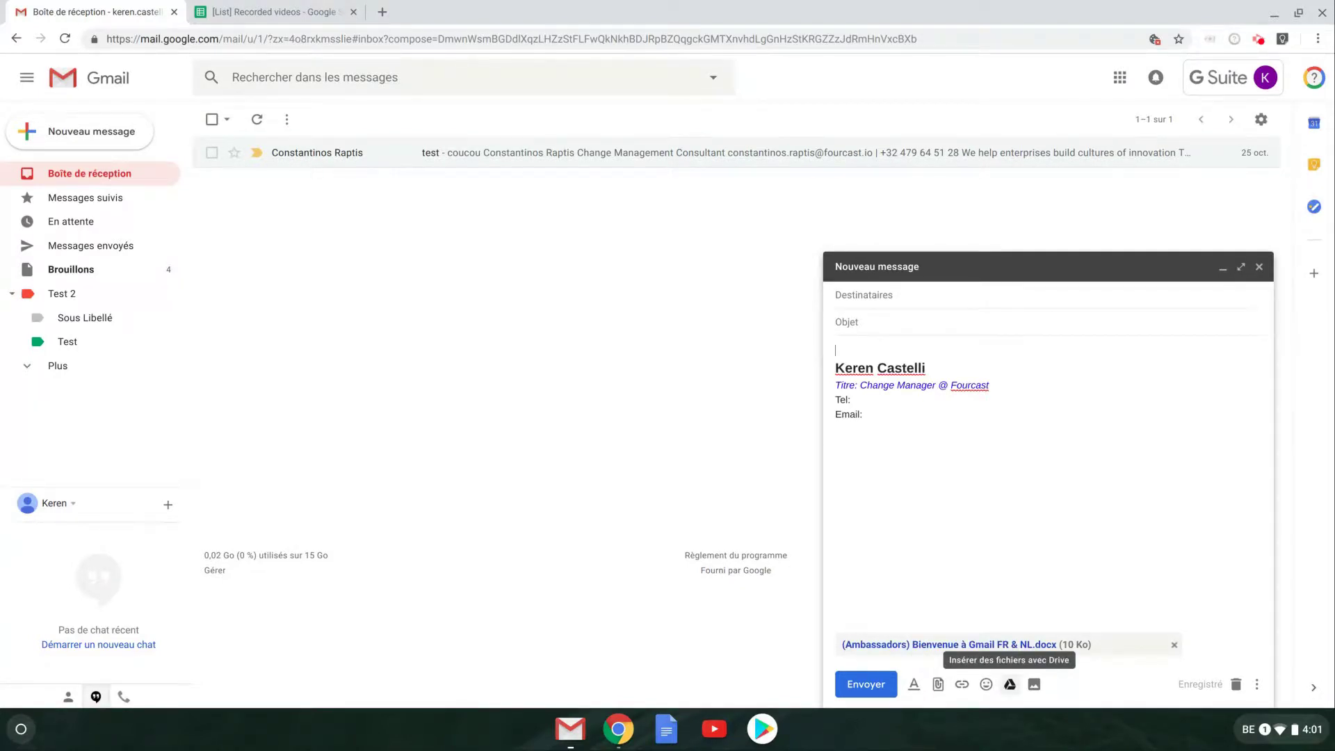
Insert the recent Google Drive spreadsheet "Sales data" into the message as a Drive link
{"action": "left_click", "coordinate": [1009, 685]}
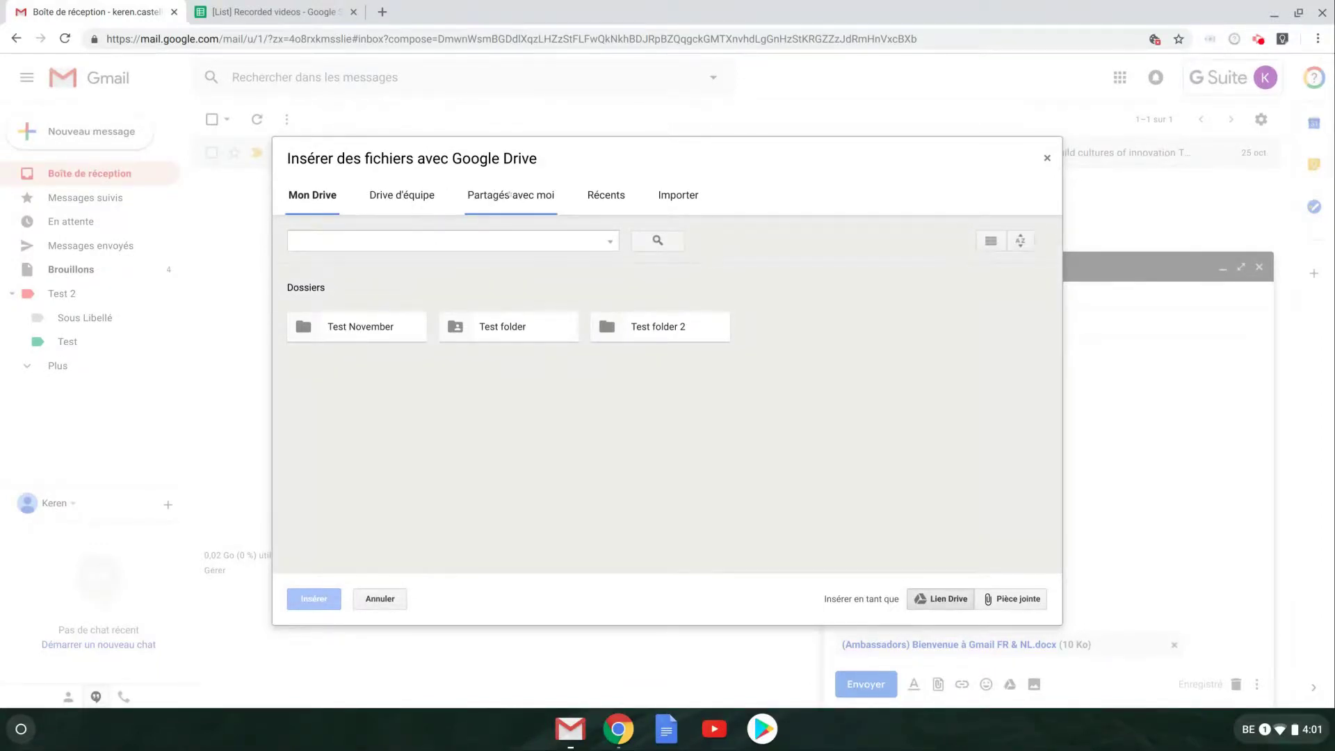
{"action": "left_click", "coordinate": [509, 194]}
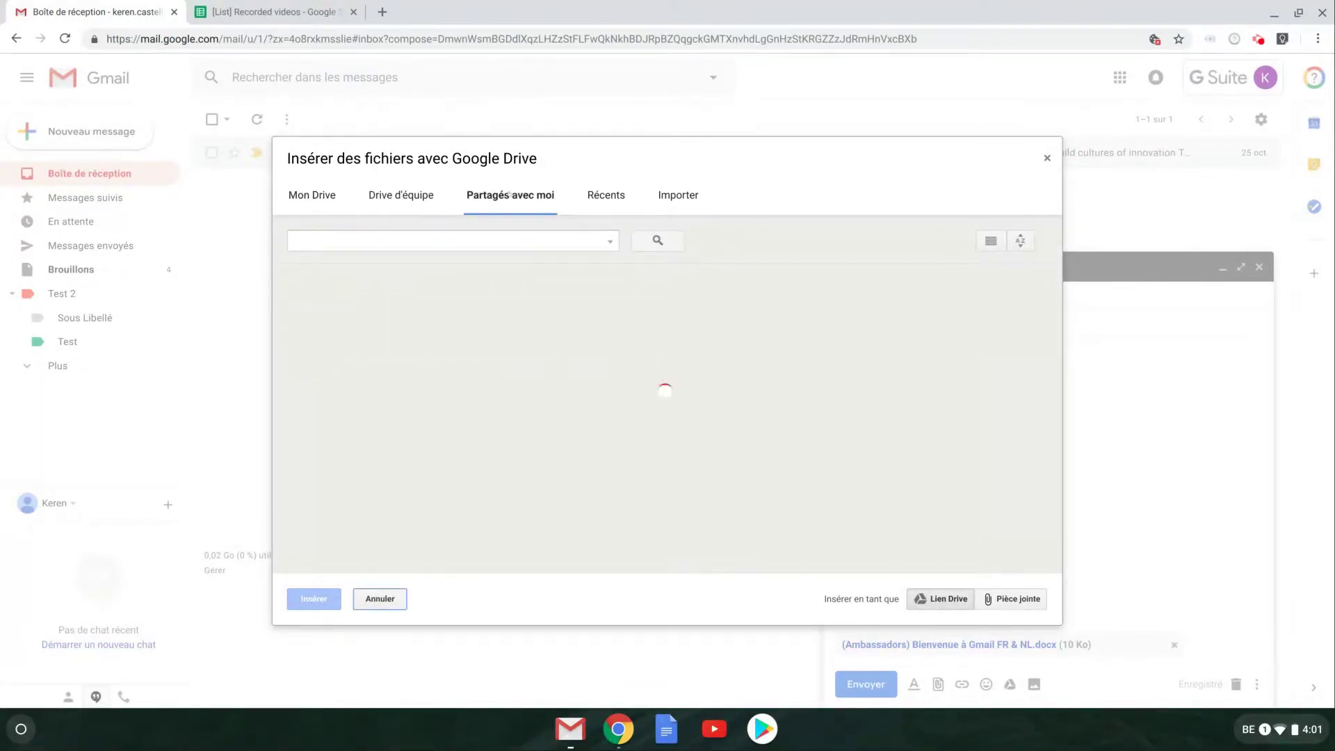
{"action": "left_click", "coordinate": [602, 195]}
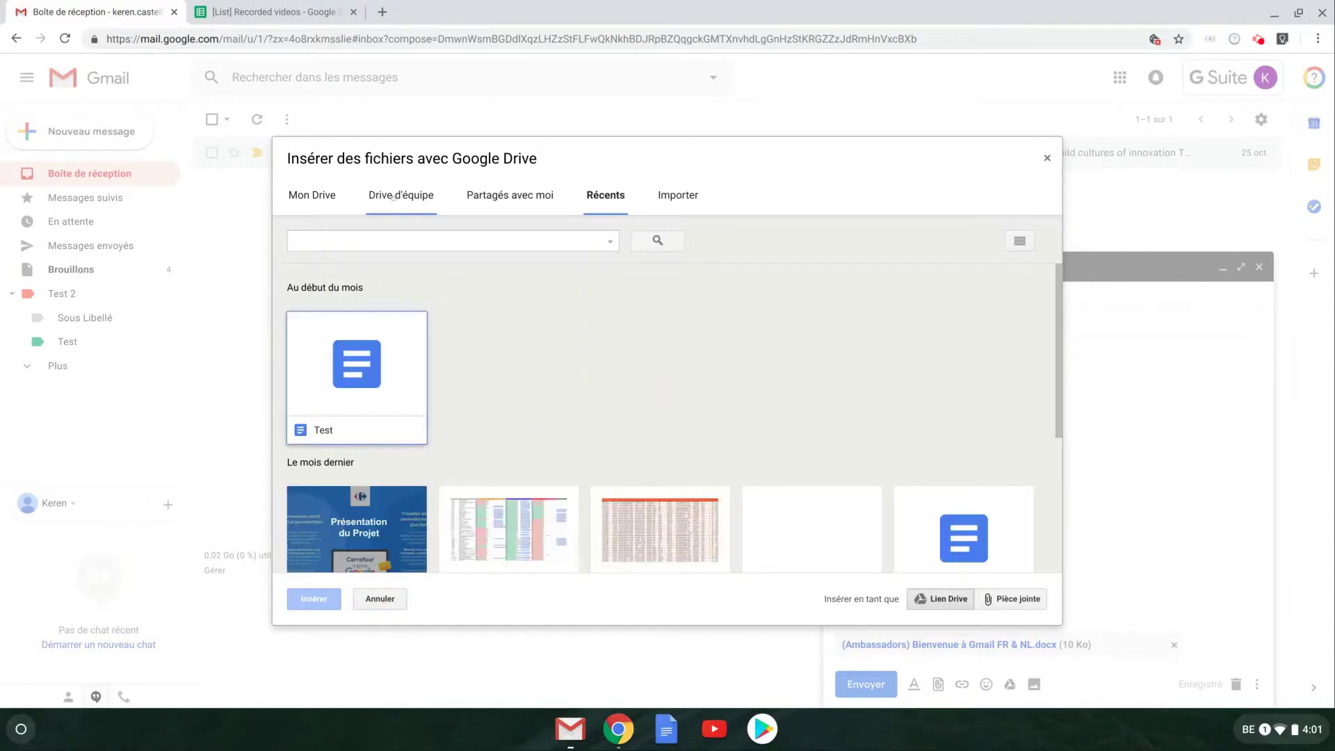
{"action": "scroll", "coordinate": [468, 422], "scroll_direction": "down", "scroll_amount": 2}
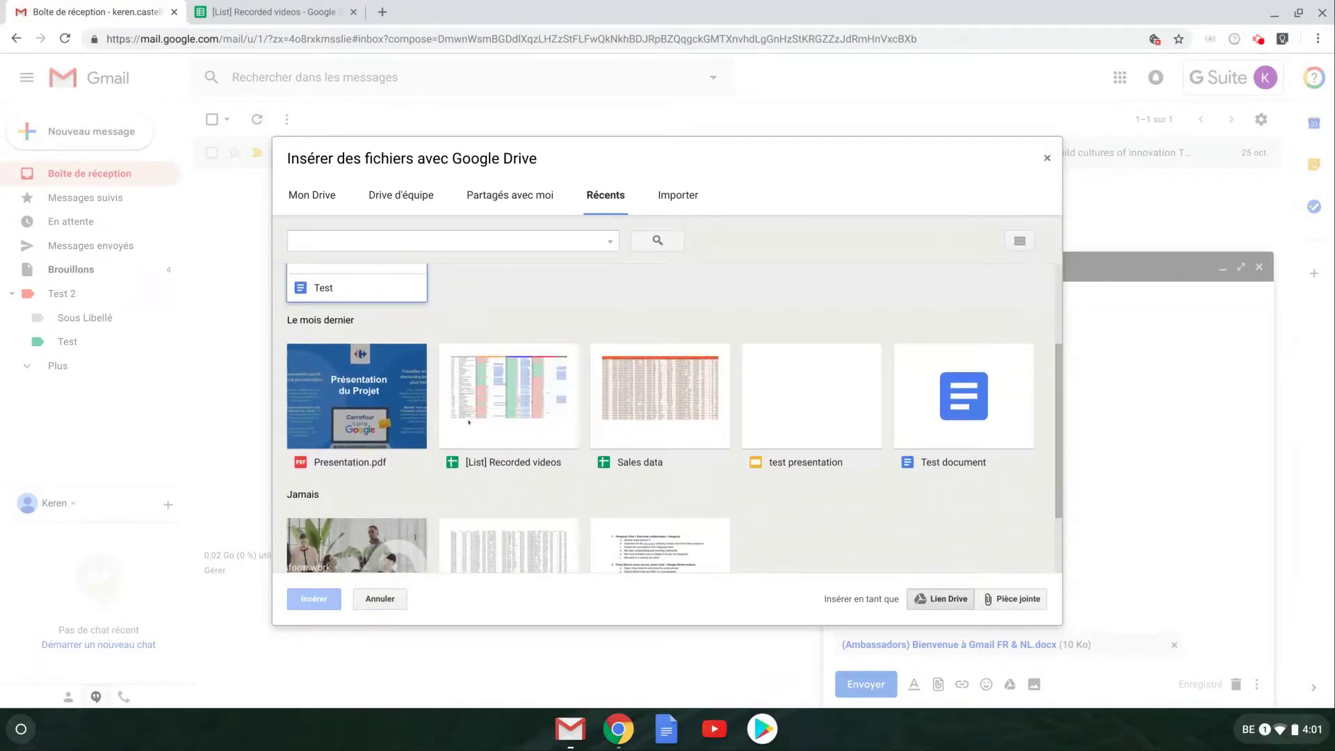
{"action": "left_click", "coordinate": [637, 397]}
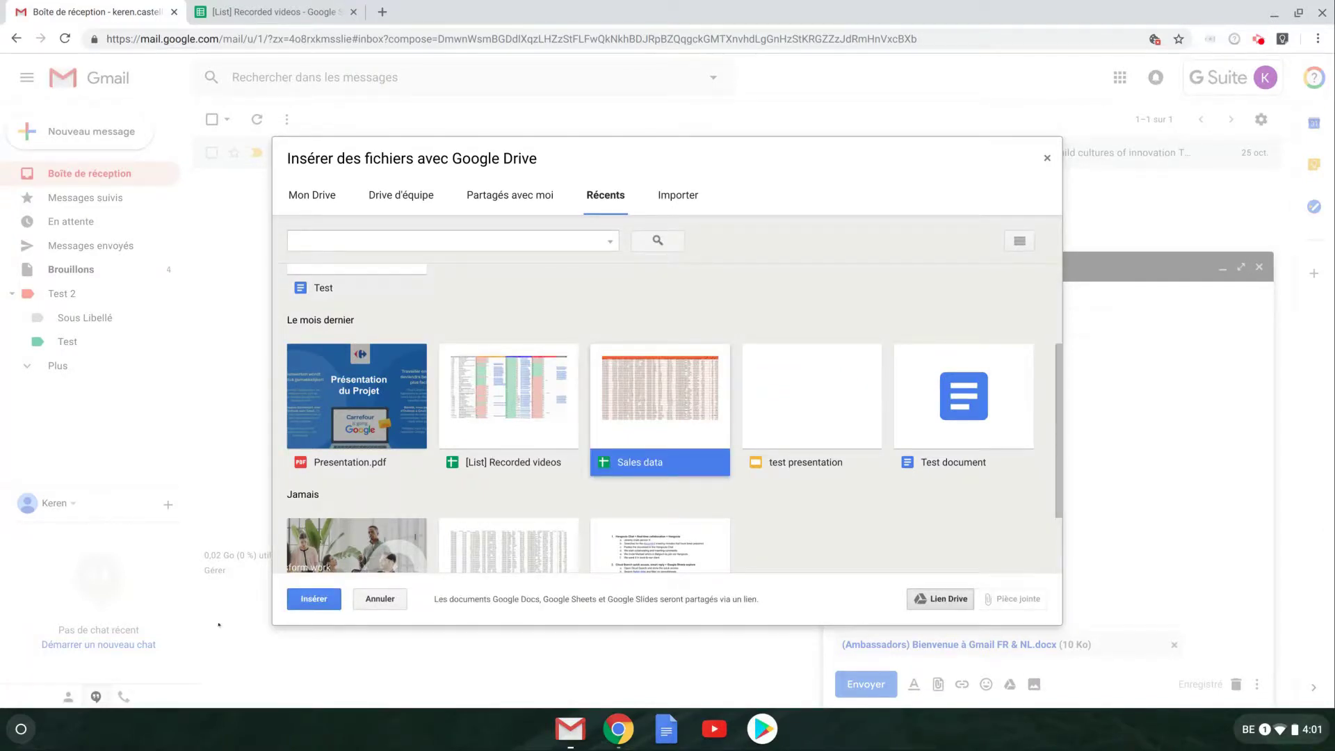
{"action": "left_click", "coordinate": [314, 600]}
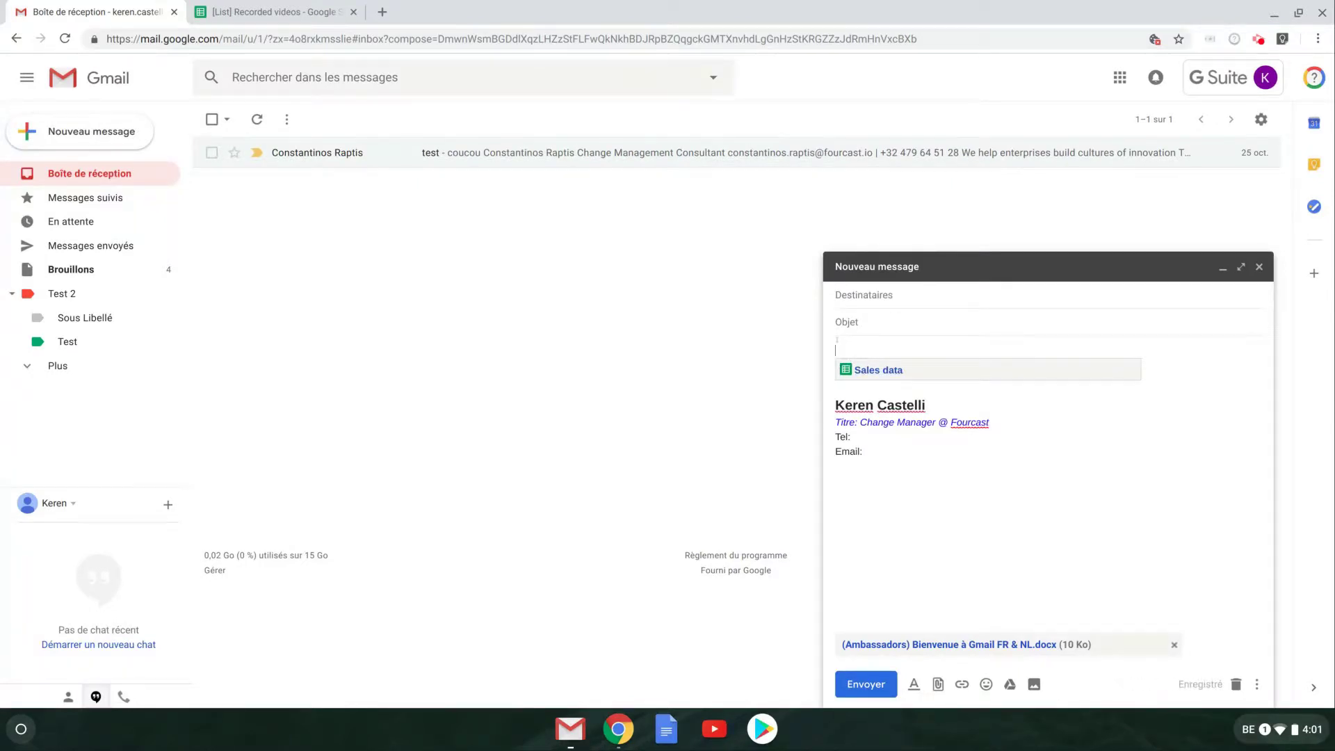
Write "Bonjour," and, after a blank line, "Suite à notre discussion, voici le fichier en question:" above the Sales data link
{"action": "type", "text": "Bonjour,"}
{"action": "key", "text": "Return"}
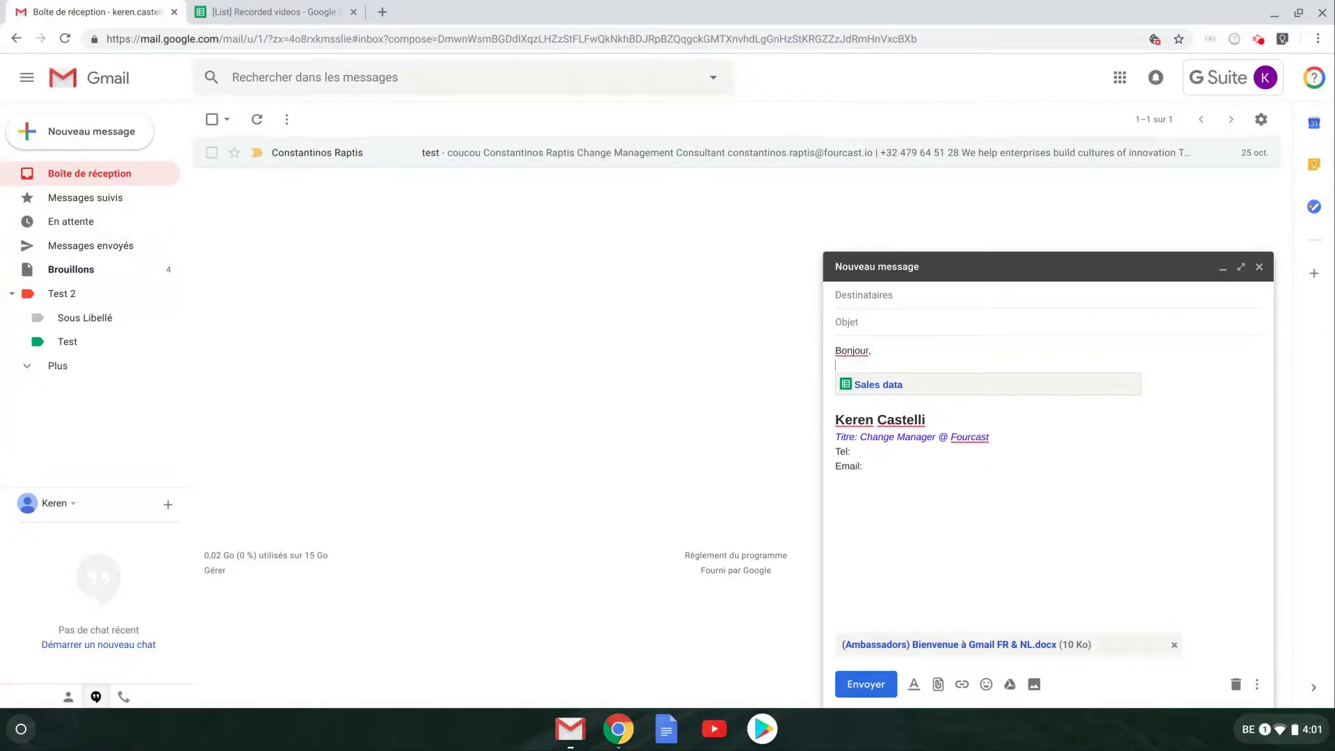
{"action": "key", "text": "Return"}
{"action": "type", "text": "Suite à no"}
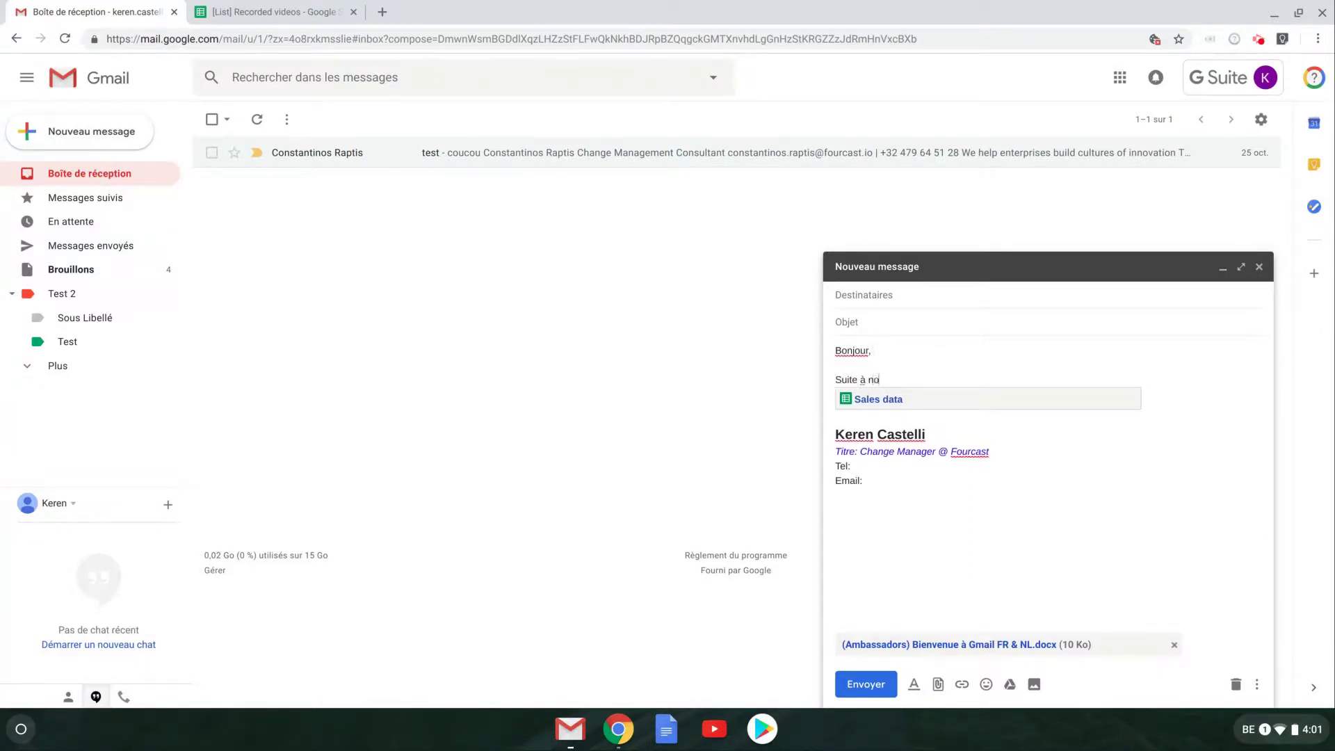
{"action": "type", "text": "tre discussion, voici le fichier en q"}
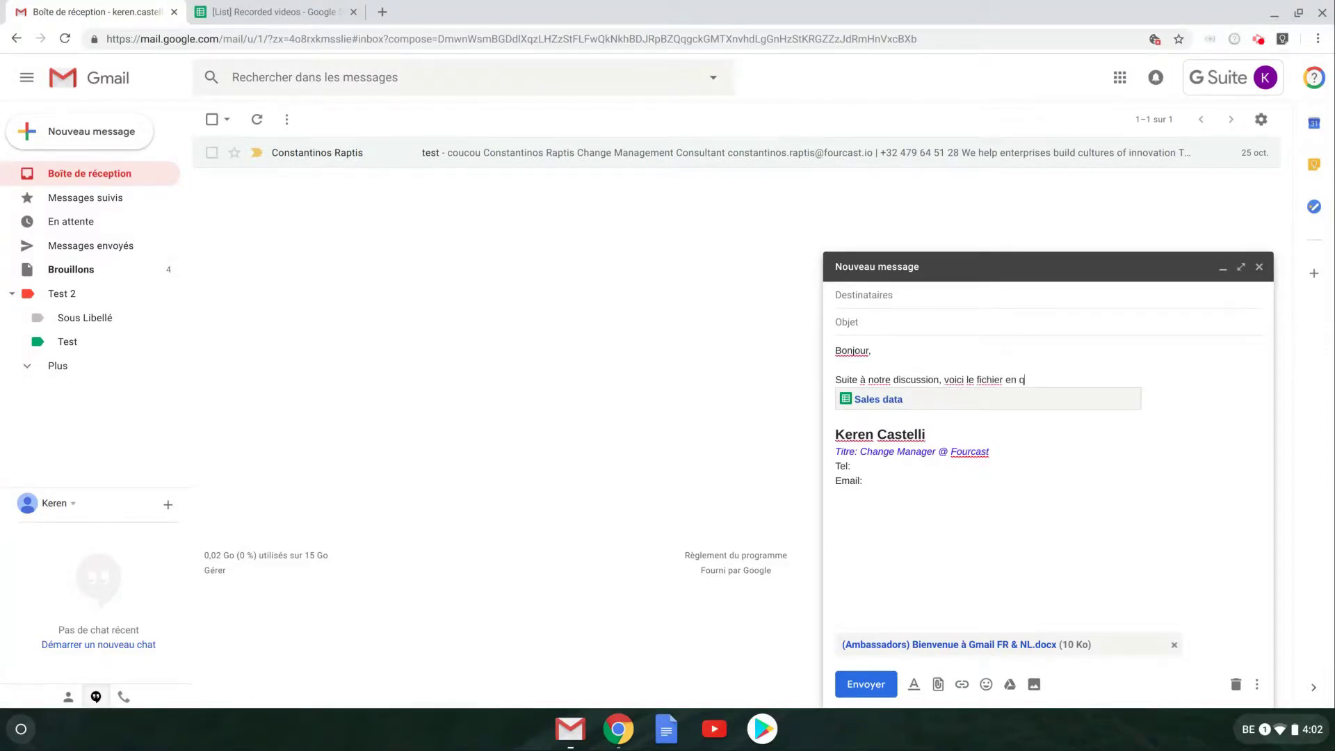
{"action": "type", "text": "uestion"}
{"action": "type", "text": ":"}
{"action": "key", "text": "Return"}
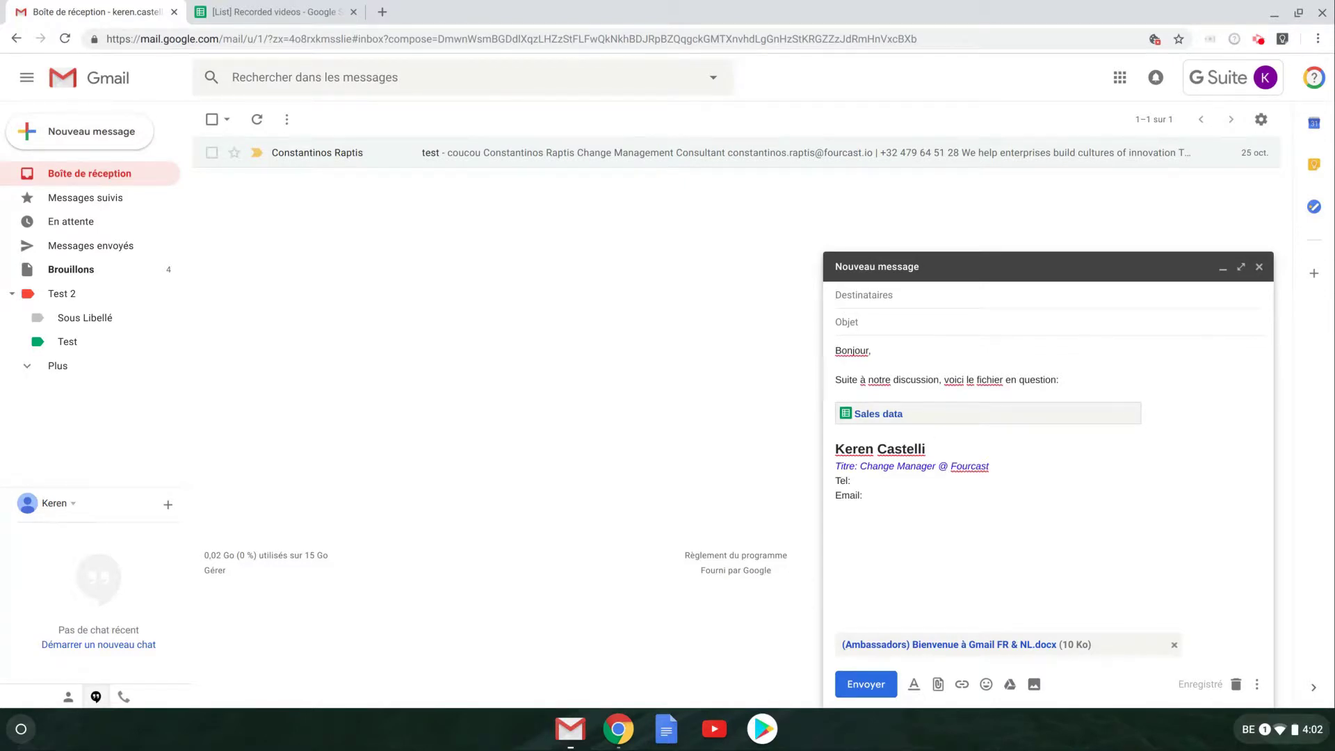
Open the Files app and attach "Presentation (1).pdf" from Downloads to the message draft
{"action": "left_click", "coordinate": [17, 739]}
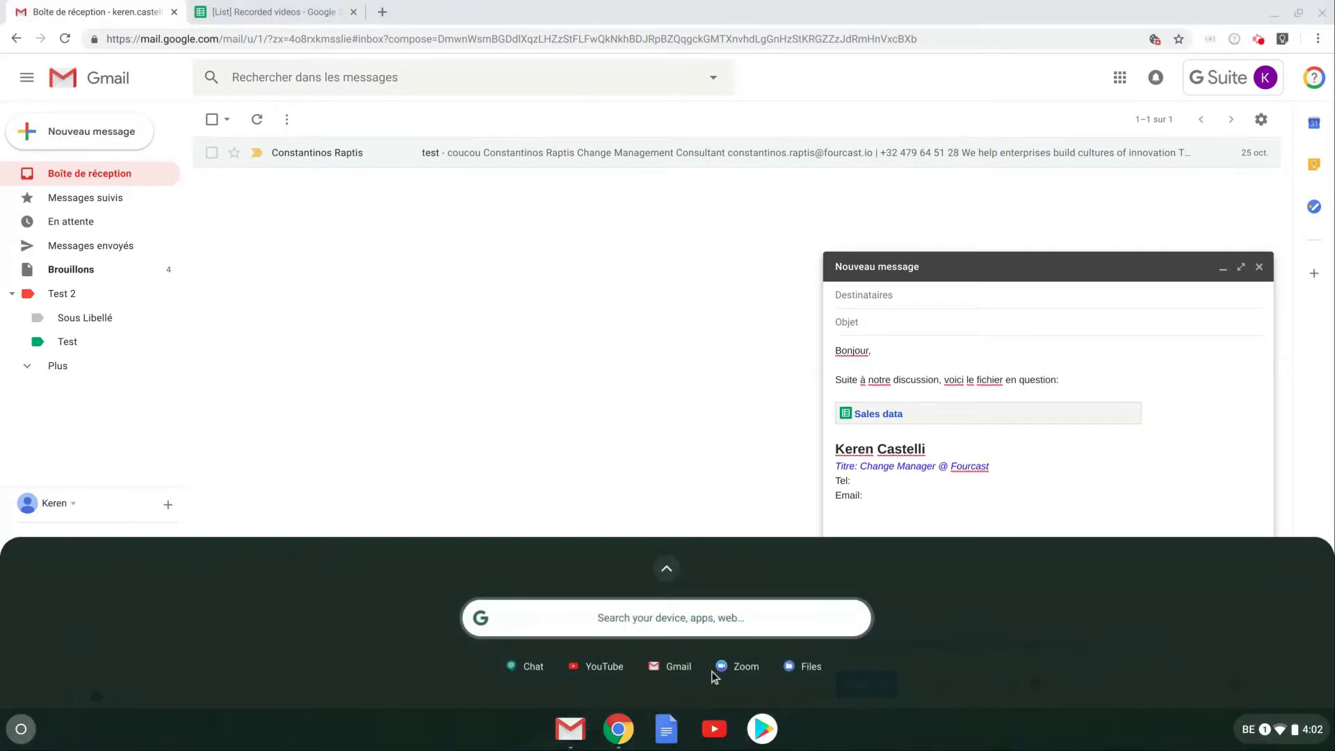
{"action": "left_click", "coordinate": [800, 666]}
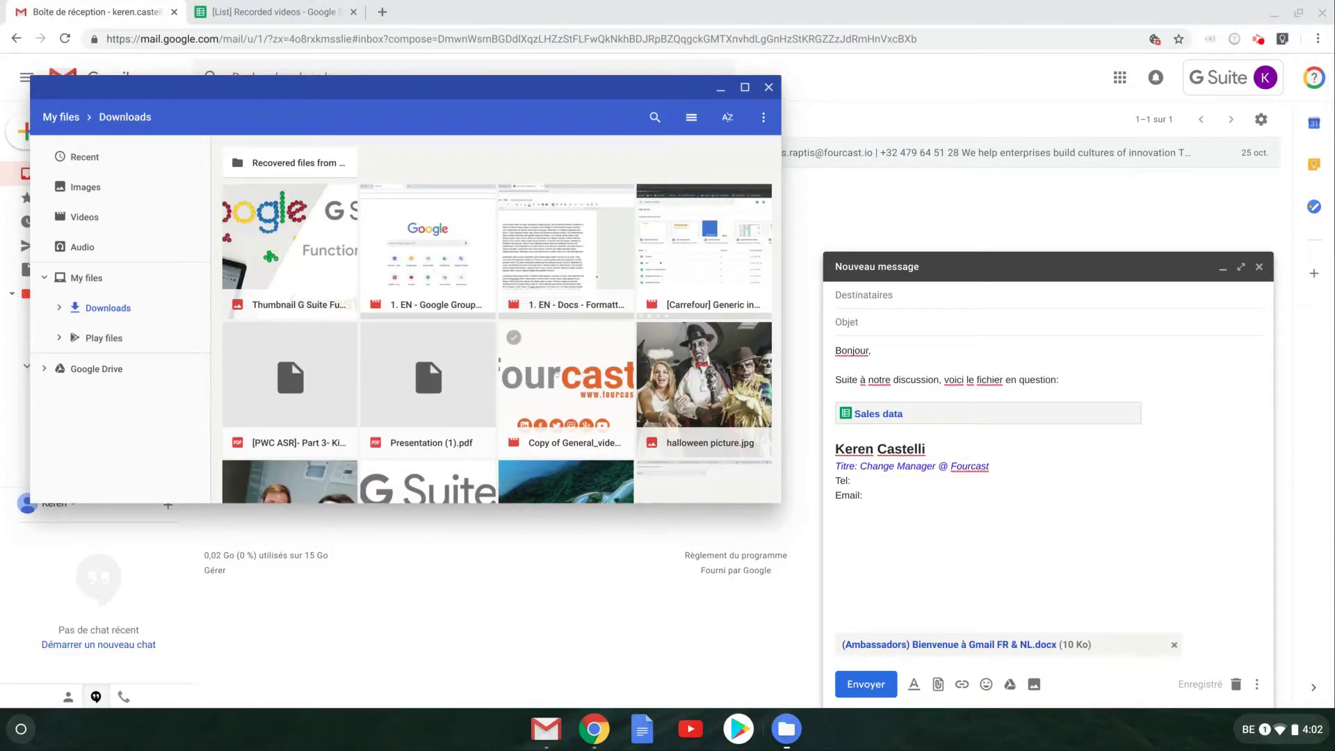
{"action": "scroll", "coordinate": [497, 319], "scroll_direction": "down", "scroll_amount": 1}
{"action": "scroll", "coordinate": [411, 381], "scroll_direction": "up", "scroll_amount": 1}
{"action": "left_click", "coordinate": [412, 381]}
{"action": "left_click_drag", "start_coordinate": [412, 382], "coordinate": [1057, 565]}
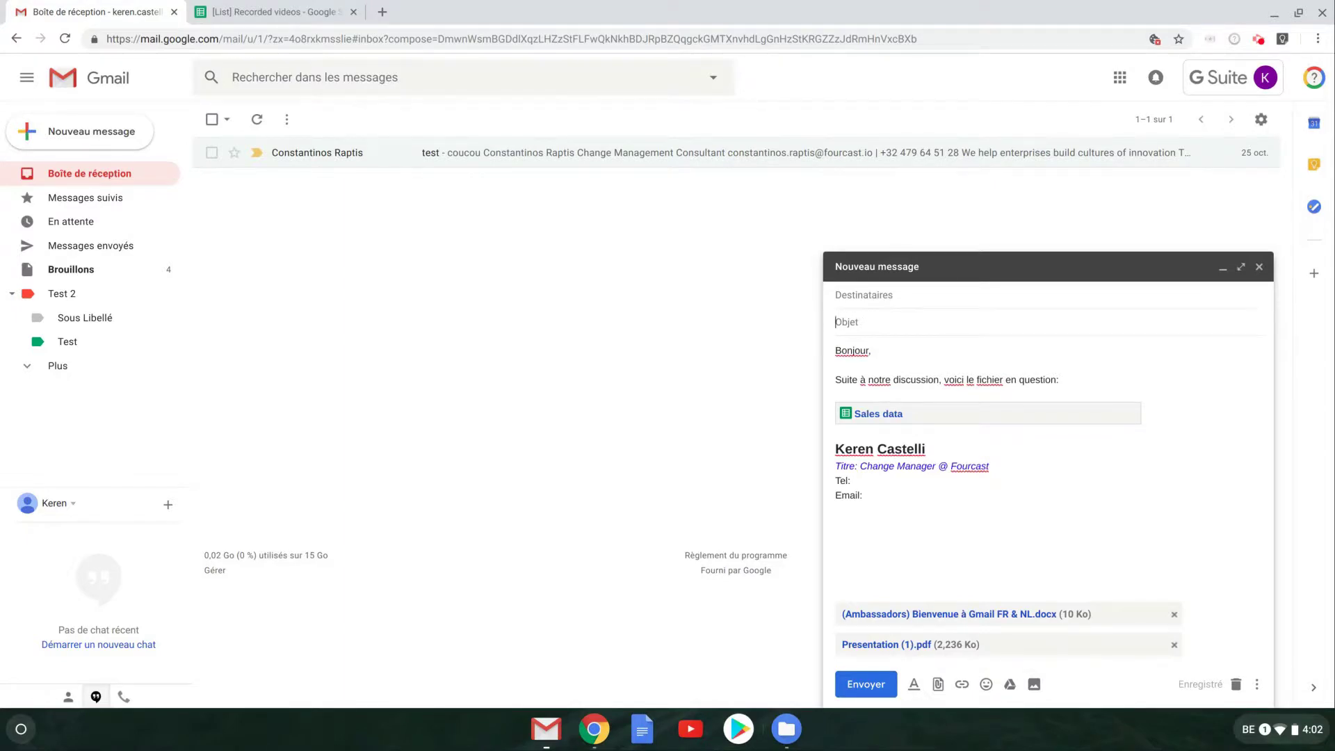
Give the message the subject "Test", address it to the sender's own contact and send it
{"action": "type", "text": "Test"}
{"action": "left_click", "coordinate": [861, 291]}
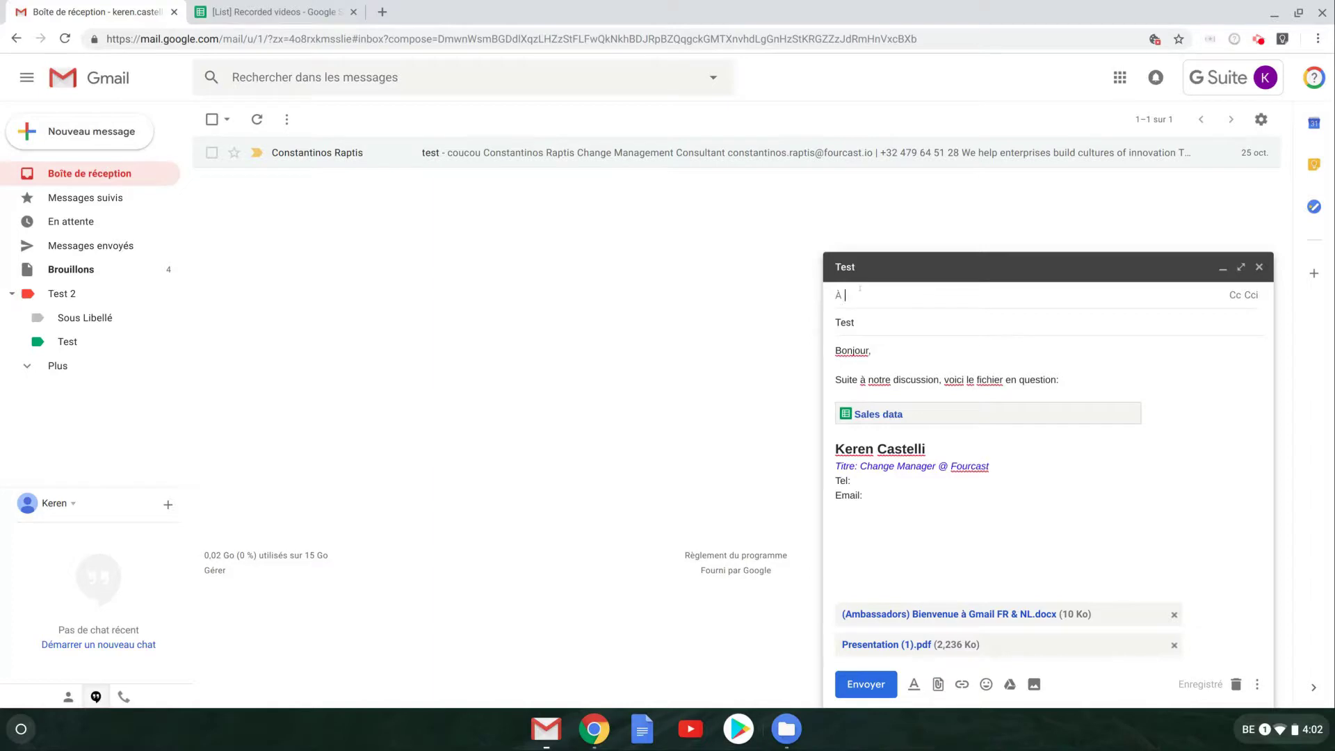
{"action": "type", "text": "keren"}
{"action": "left_click", "coordinate": [908, 327]}
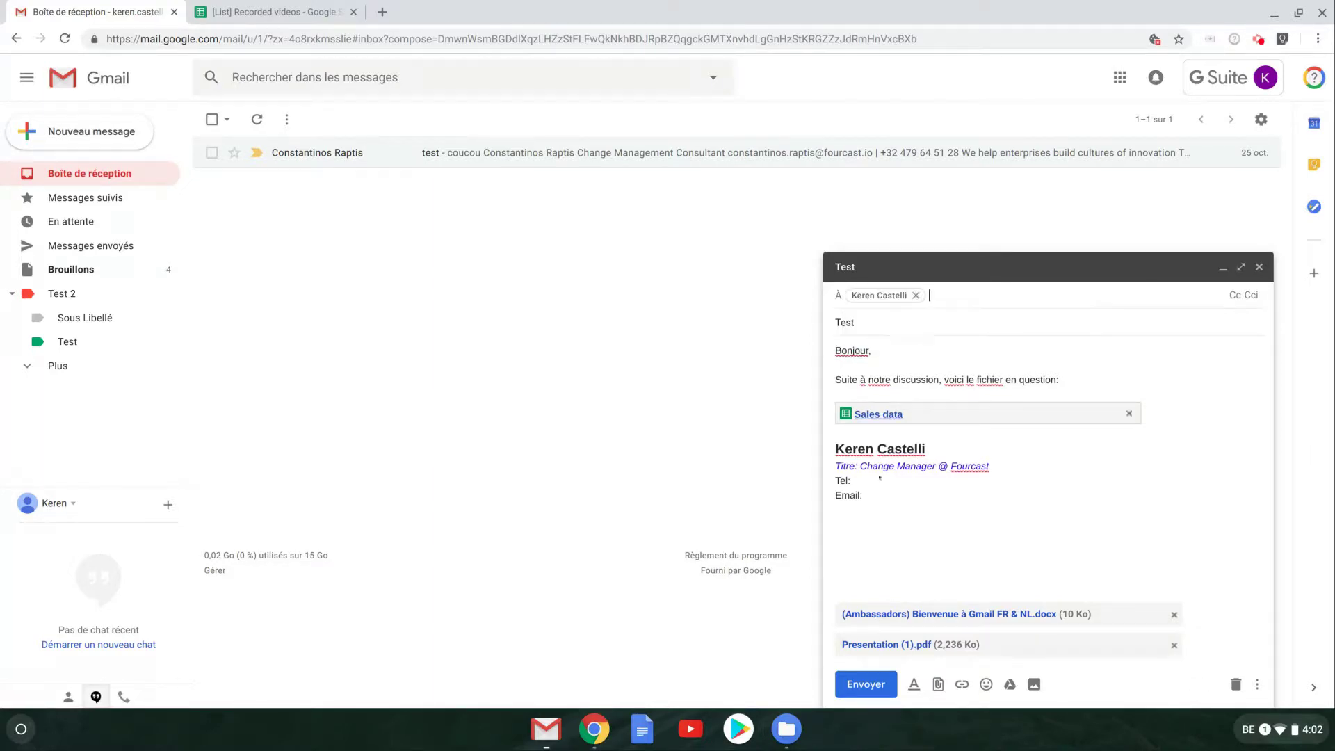
{"action": "left_click", "coordinate": [861, 690]}
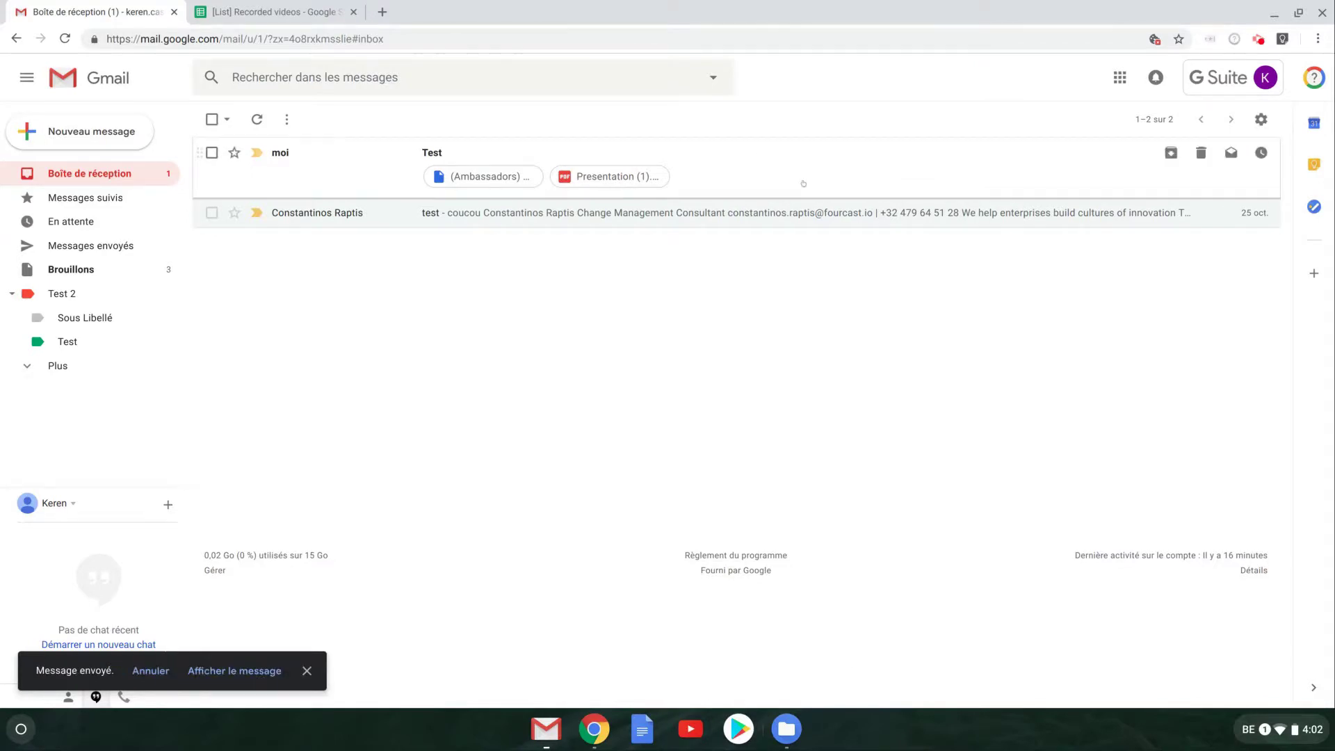
Open the received "Test" message, view its linked Sales data spreadsheet and close the spreadsheet again
{"action": "left_click", "coordinate": [730, 153]}
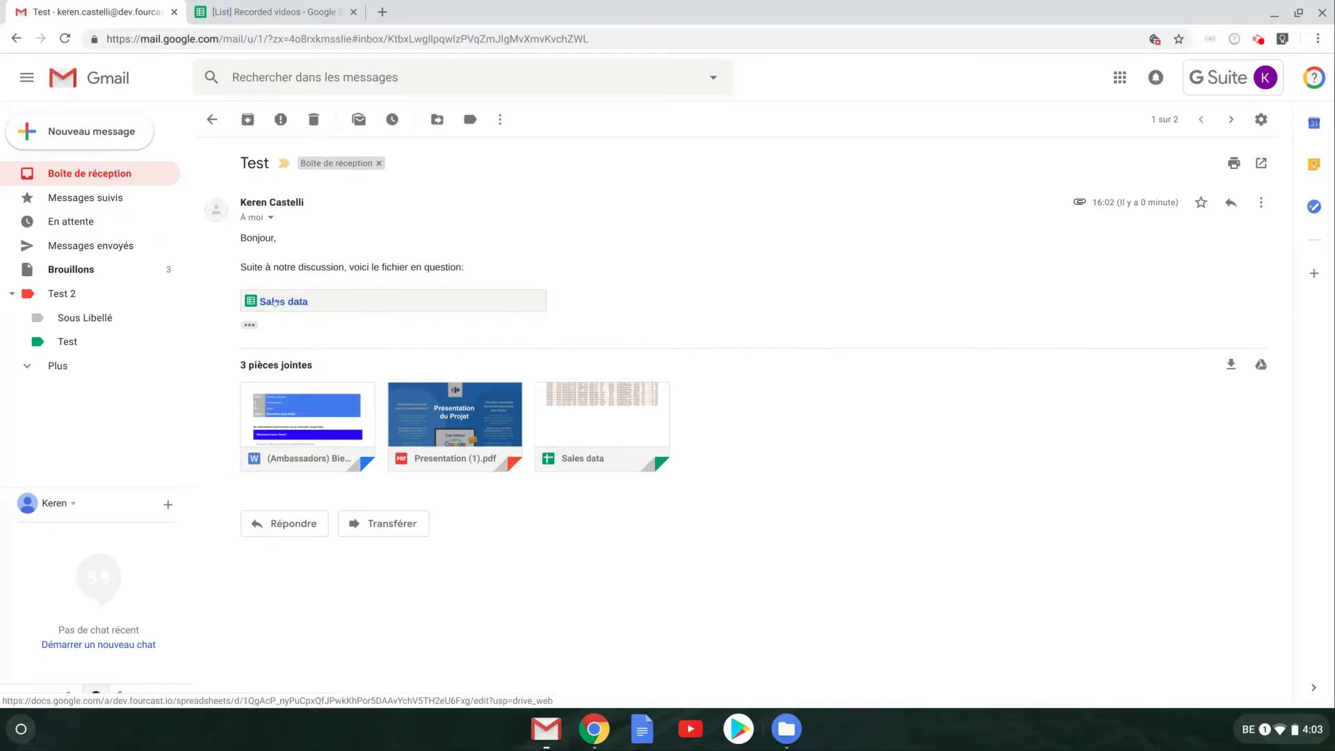
{"action": "left_click", "coordinate": [274, 303]}
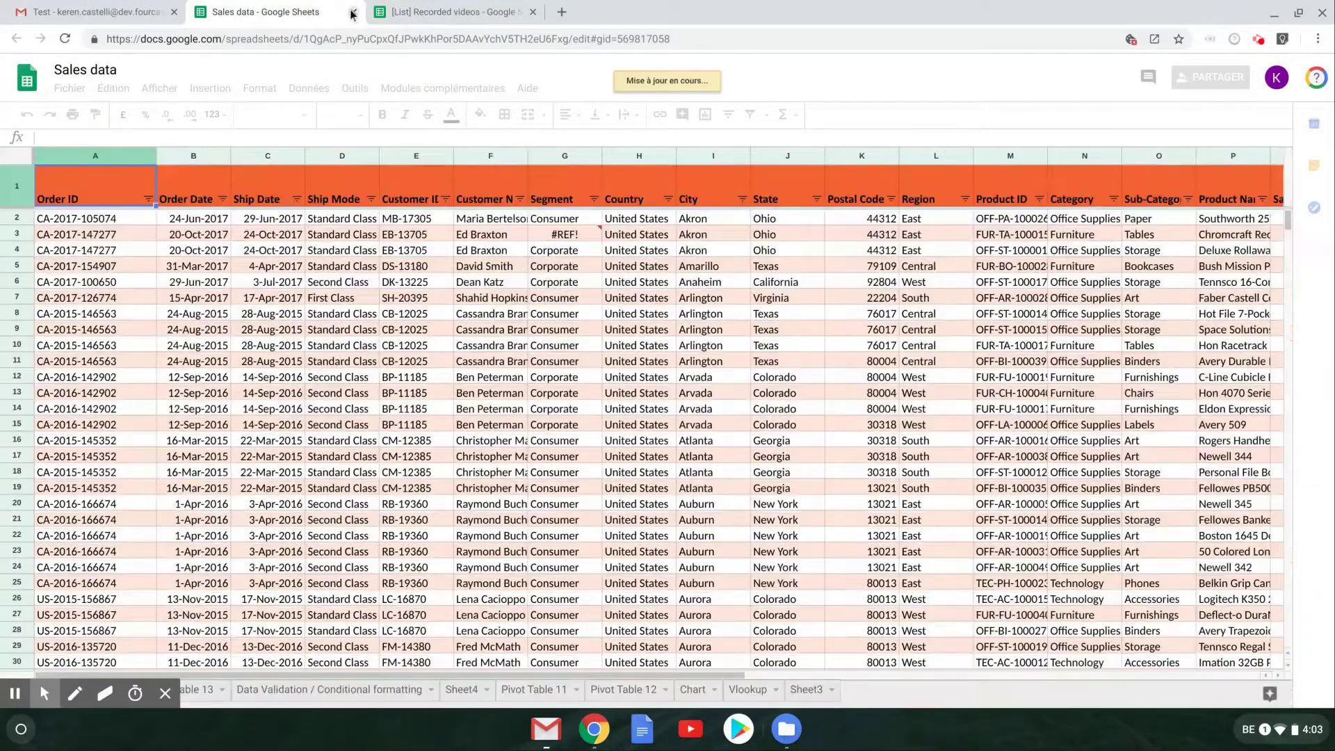
{"action": "left_click", "coordinate": [352, 13]}
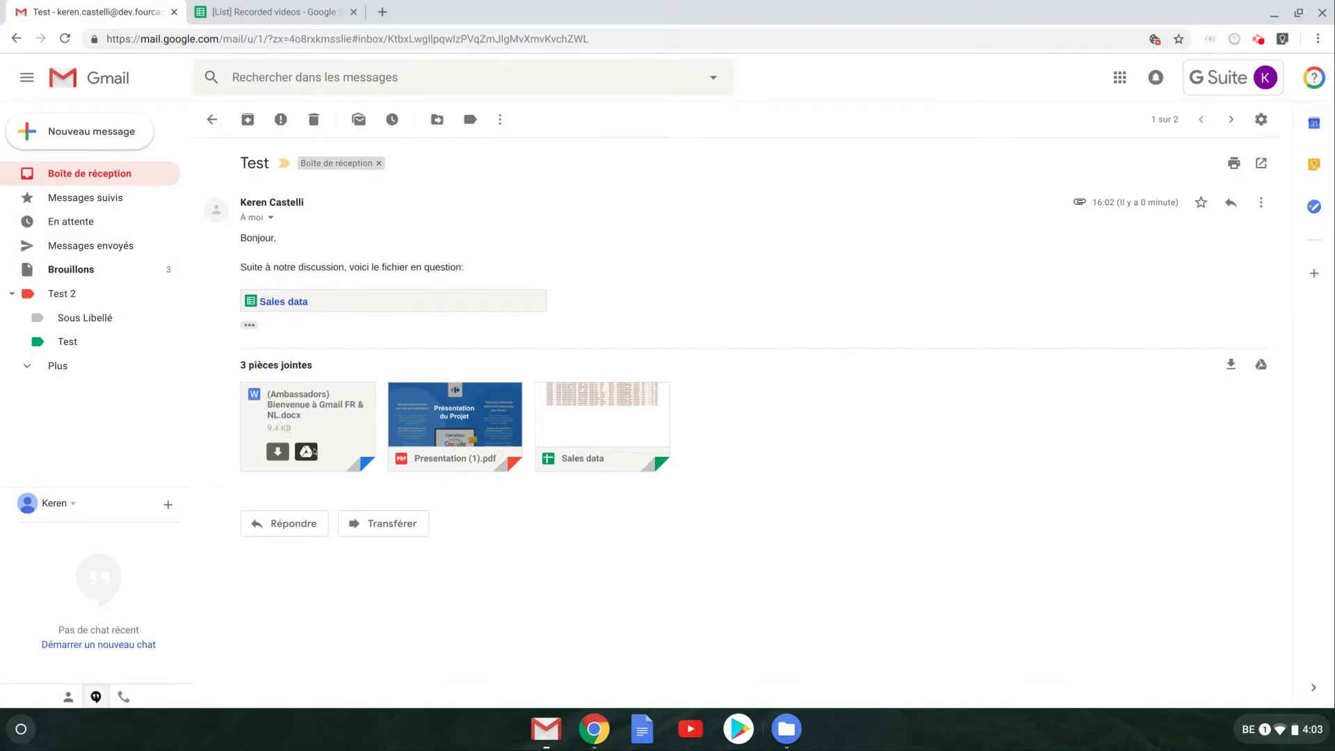
Save the received "(Ambassadors) Bienvenue à Gmail FR & NL.docx" attachment to Drive and move it to the shared "Test folder" in Mon Drive
{"action": "left_click", "coordinate": [306, 451]}
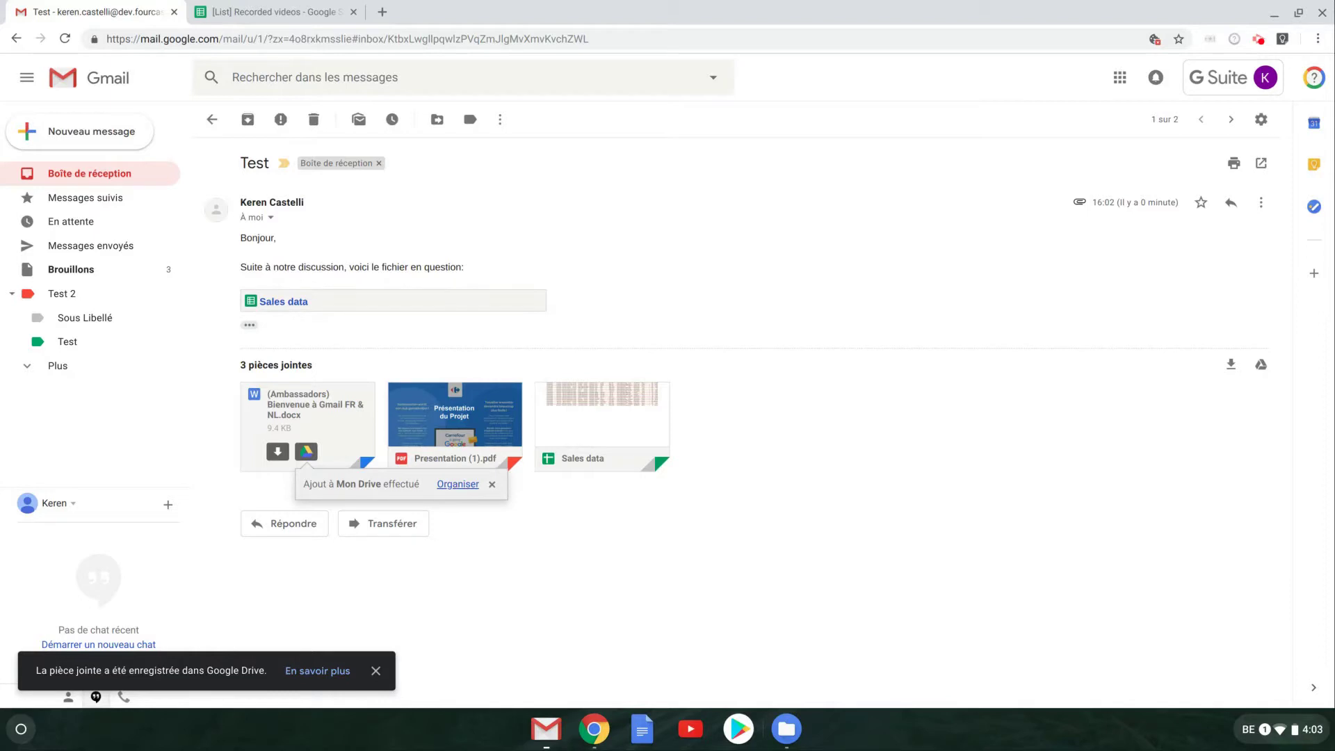
{"action": "left_click", "coordinate": [458, 485]}
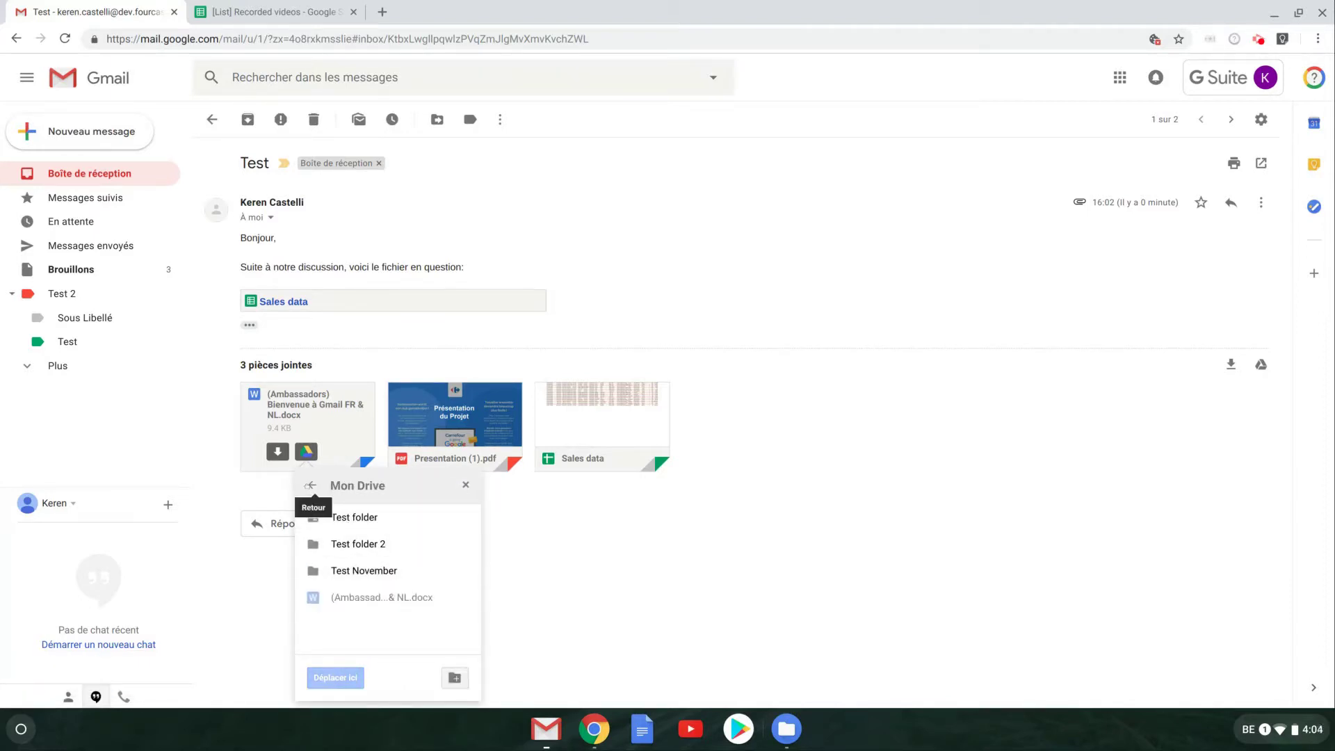
{"action": "left_click", "coordinate": [308, 485]}
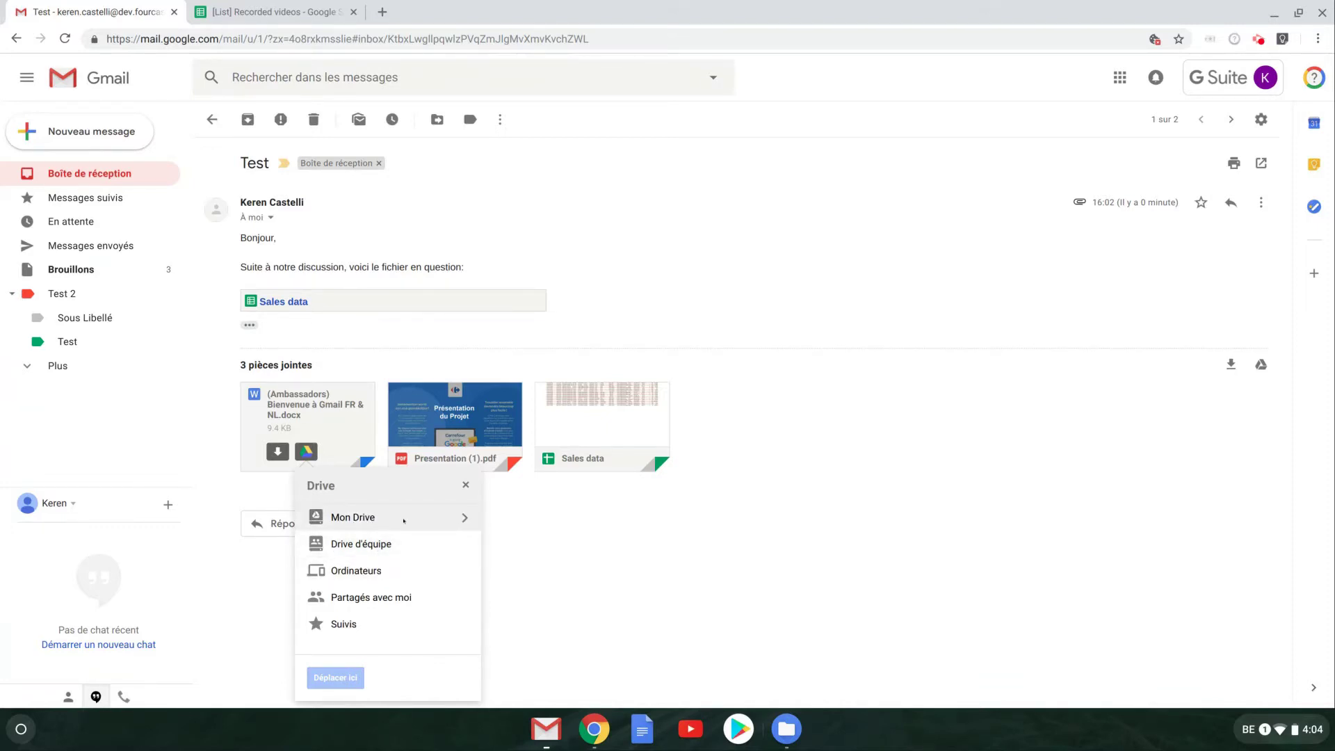
{"action": "left_click", "coordinate": [463, 518]}
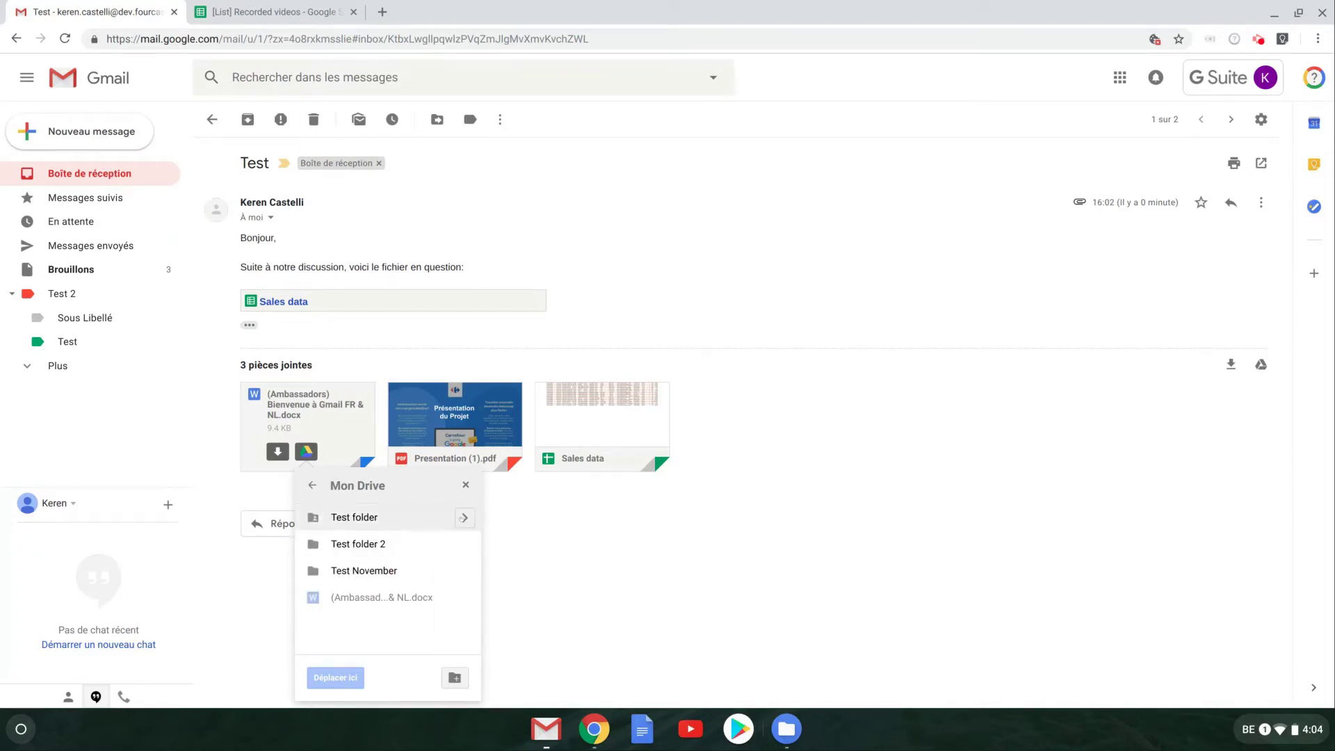
{"action": "left_click", "coordinate": [410, 518]}
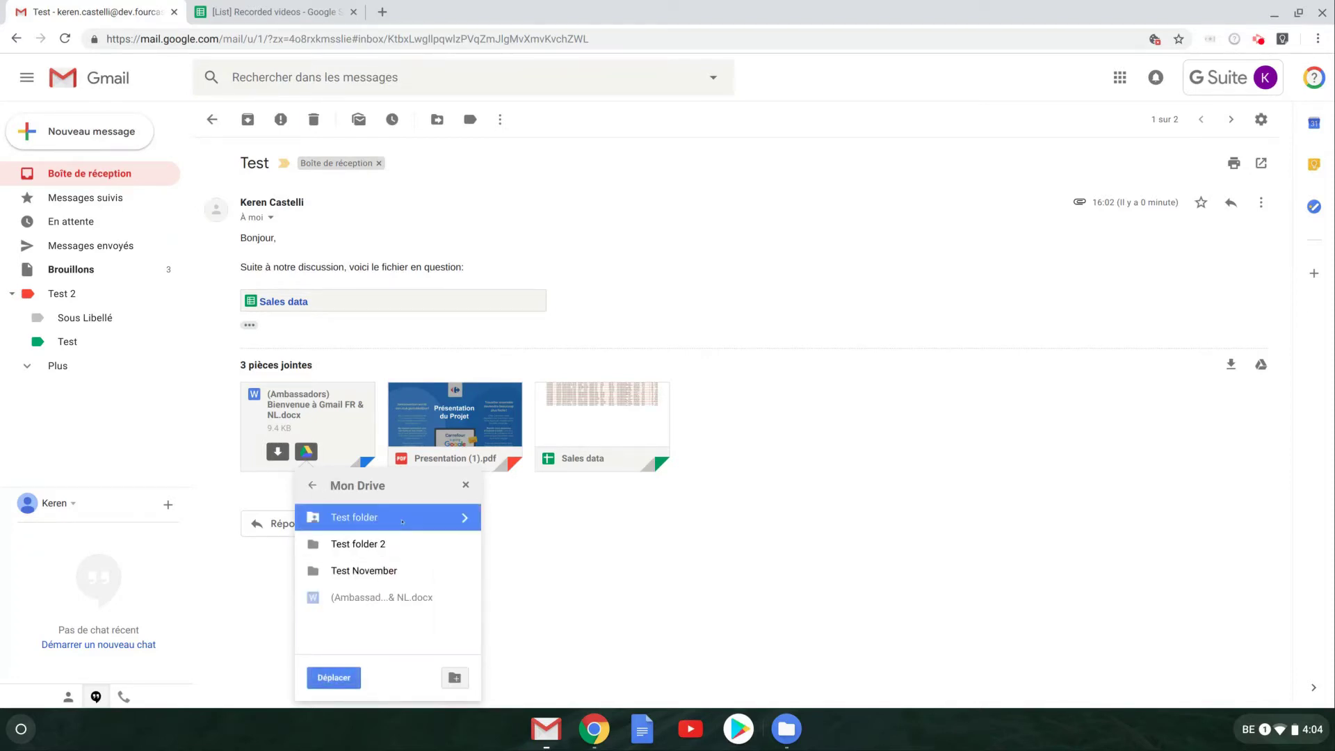
{"action": "left_click", "coordinate": [332, 682]}
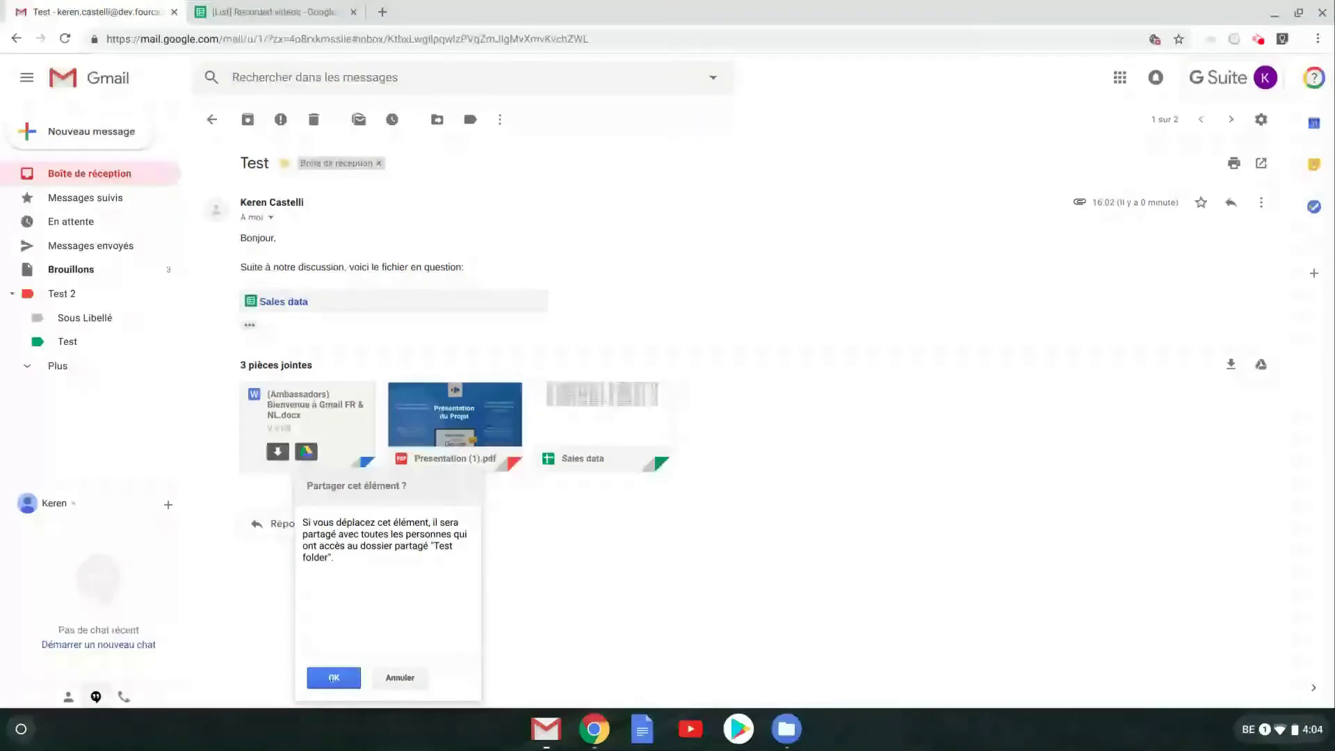
{"action": "left_click", "coordinate": [331, 681]}
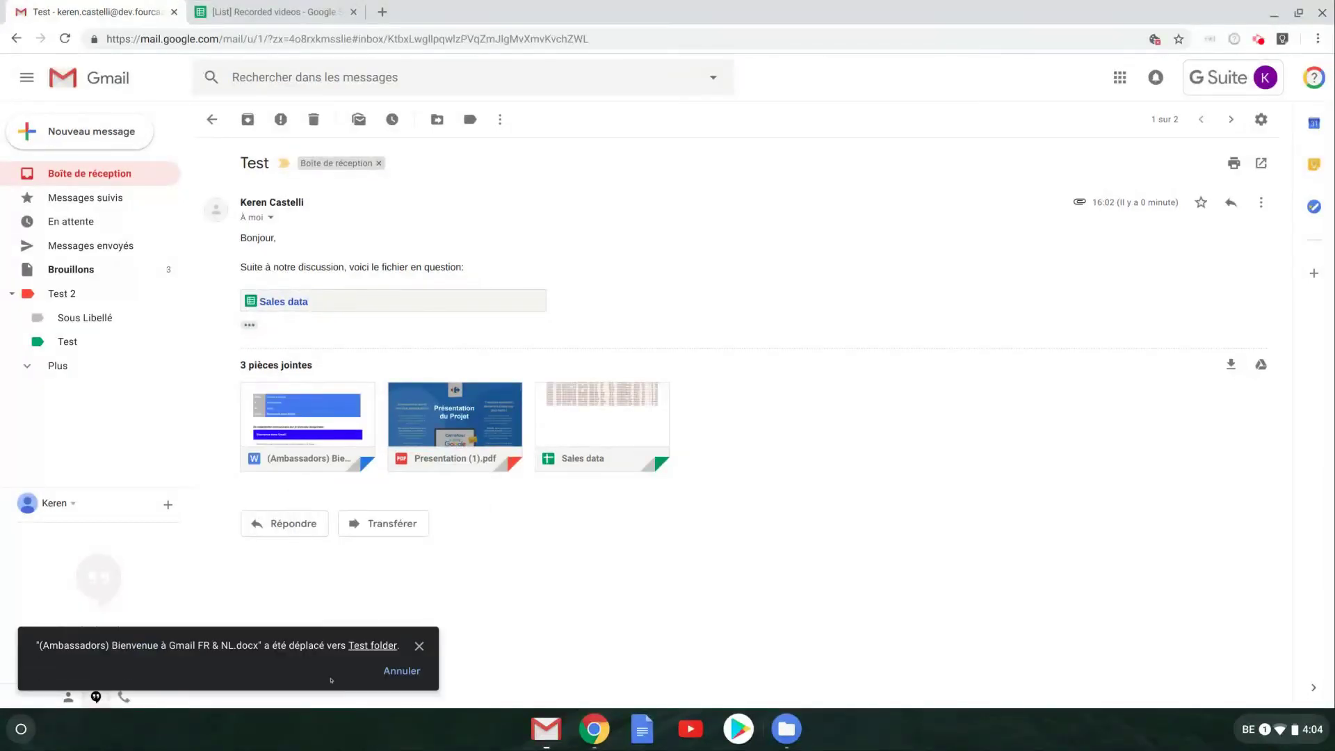